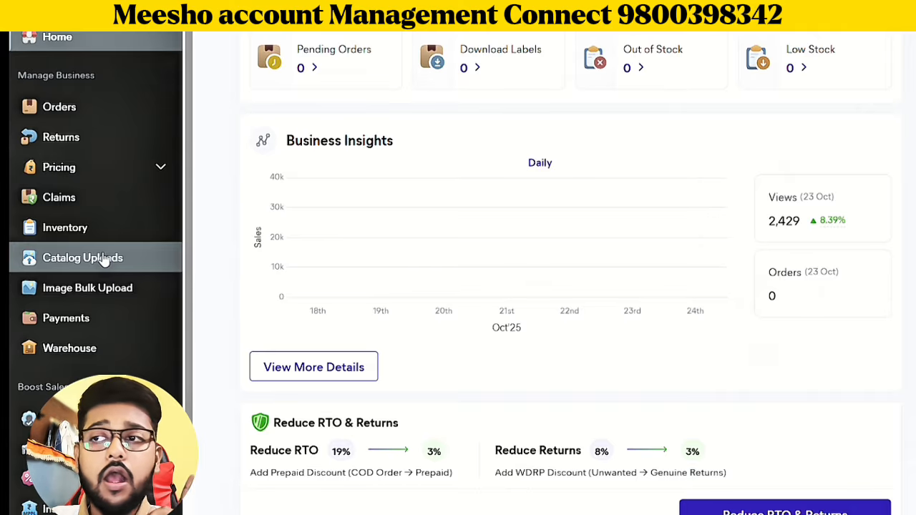
# Start a single catalog upload and choose the Jewellery Set category in Women Fashion
pyautogui.click(104, 261)
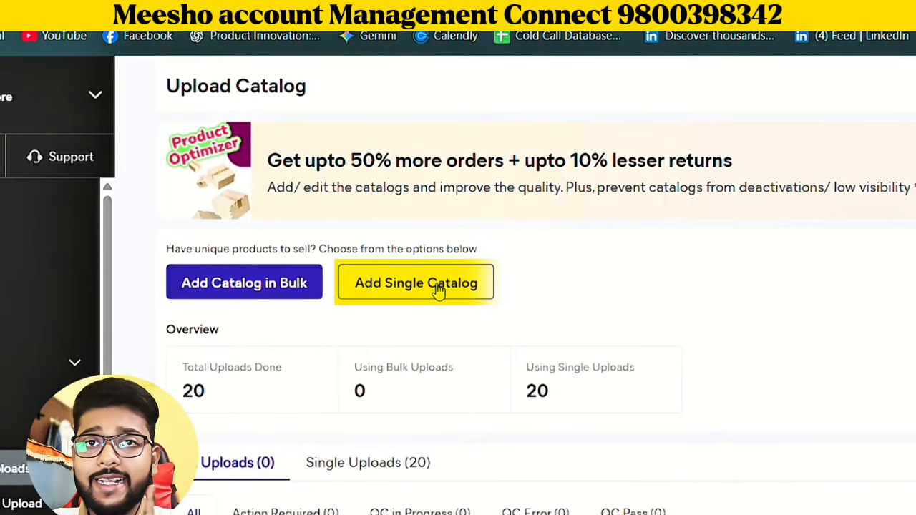
pyautogui.click(438, 285)
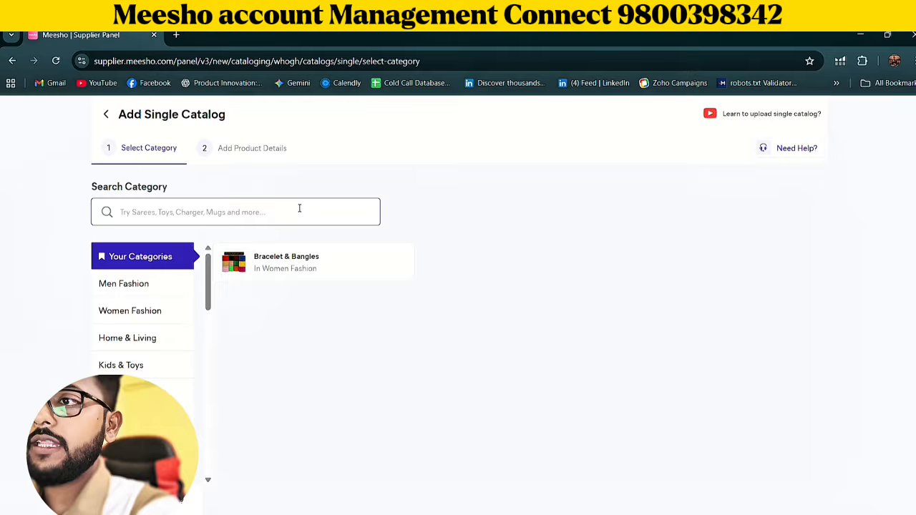
pyautogui.write('j')
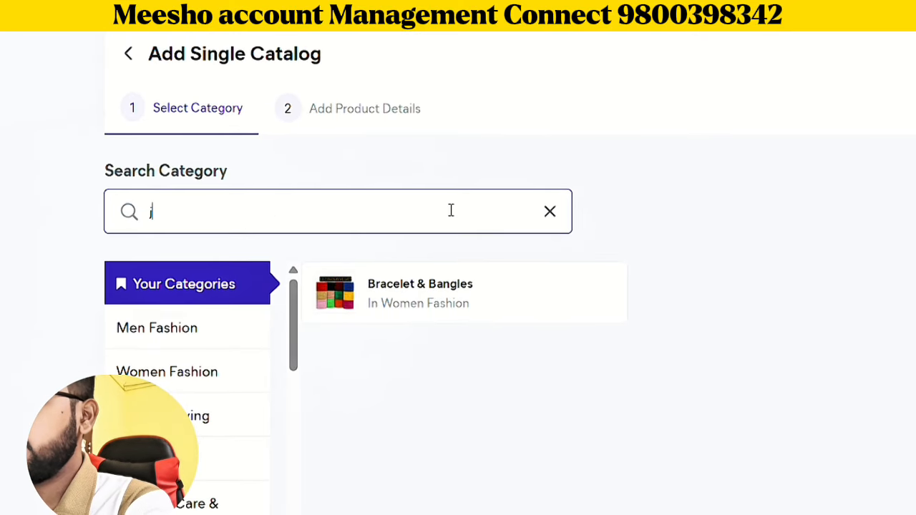
pyautogui.write('welary')
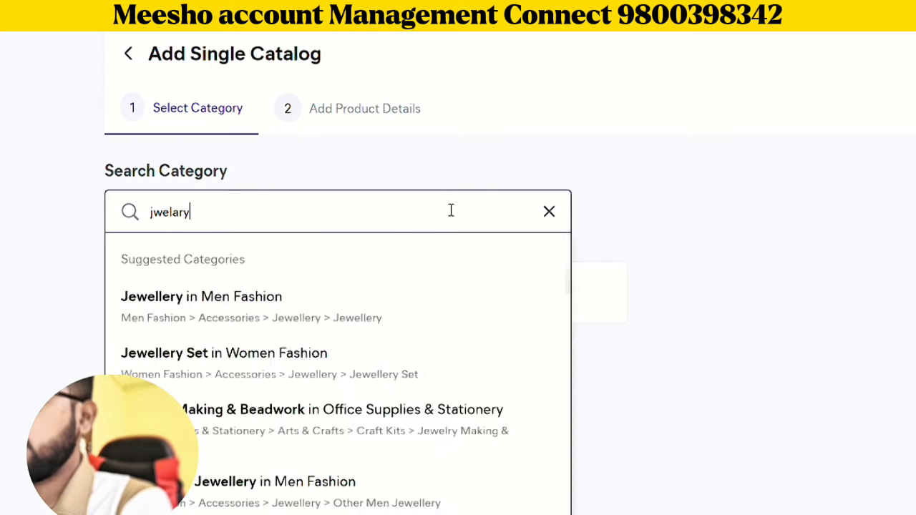
pyautogui.write(' set')
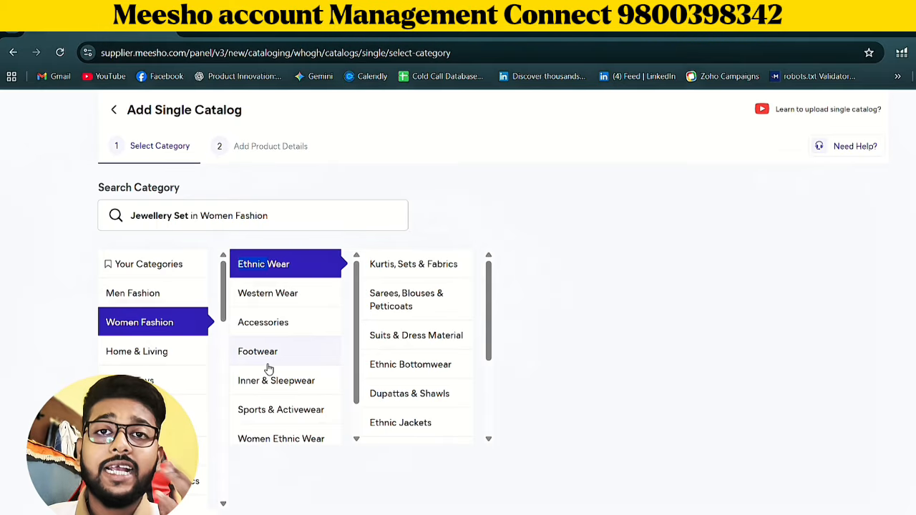
pyautogui.scroll(-1, 254, 351)
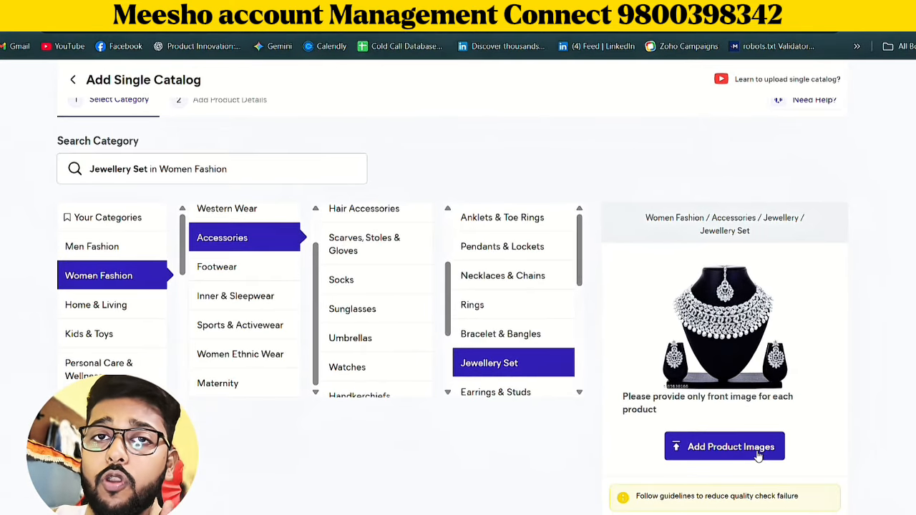
# Add the image "WhatsApp Image 2025-10-24 at 11.32.04 AM" as the product's front image
pyautogui.click(758, 455)
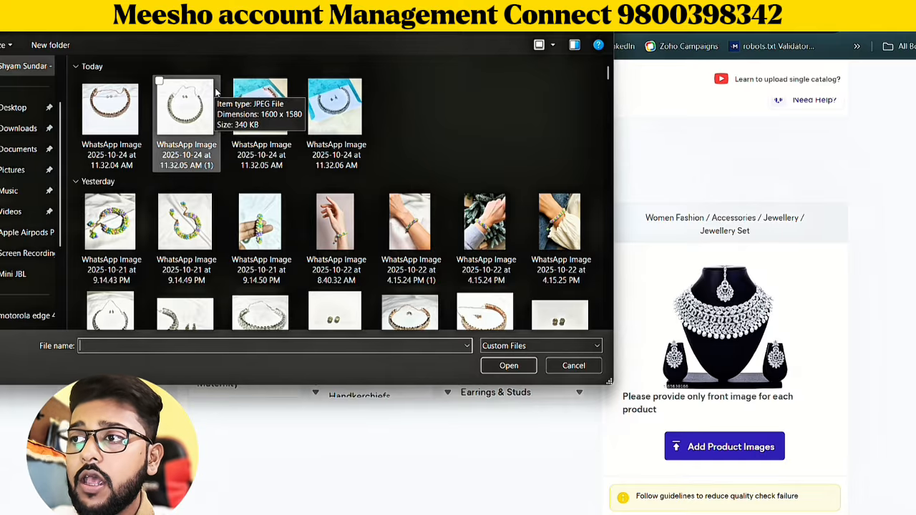
pyautogui.click(135, 118)
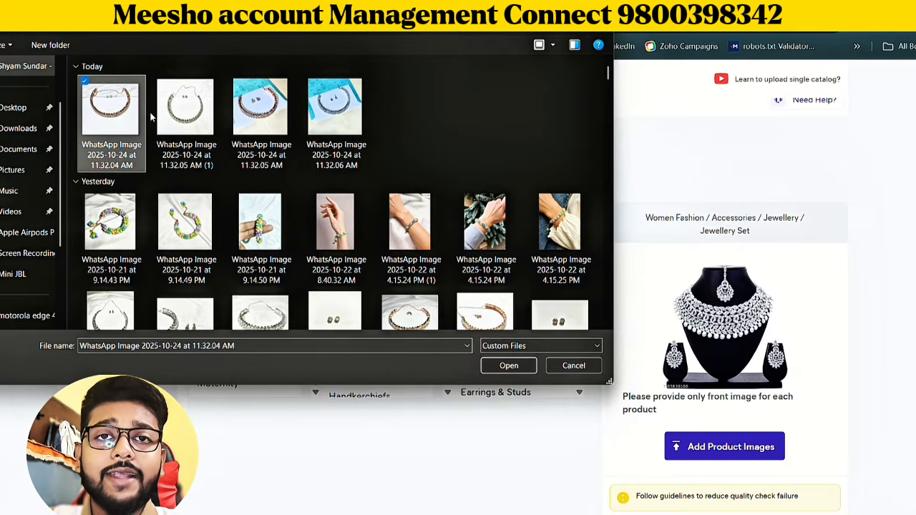
pyautogui.click(531, 365)
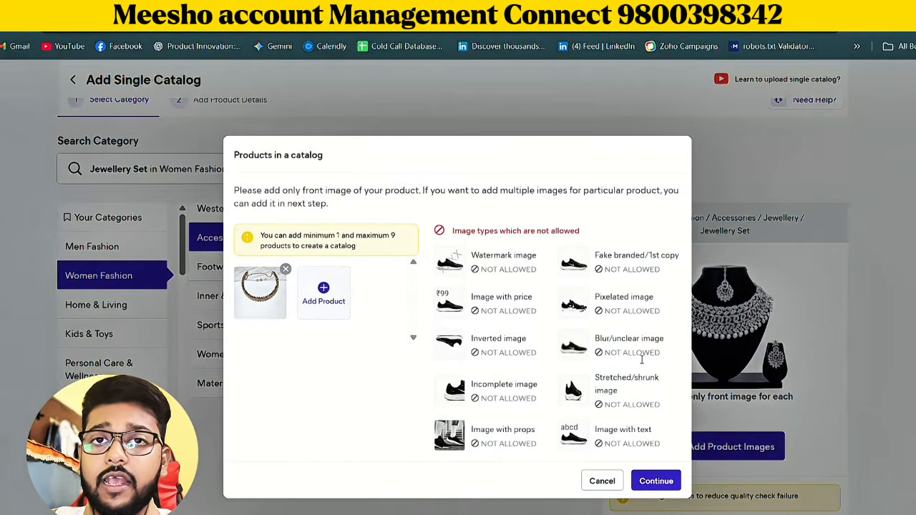
# Add "WhatsApp Image 2025-10-24 at 11.32.05 AM" as a second product and remove it from the catalog
pyautogui.click(323, 294)
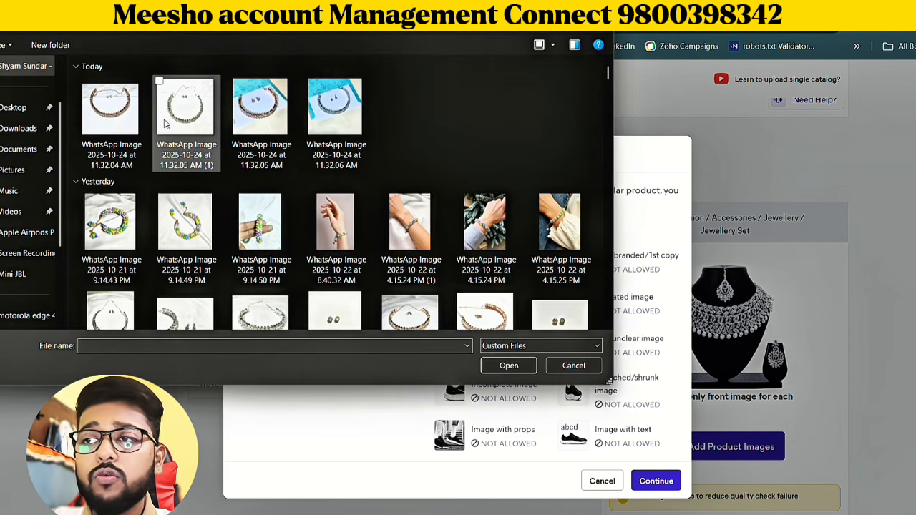
pyautogui.click(261, 107)
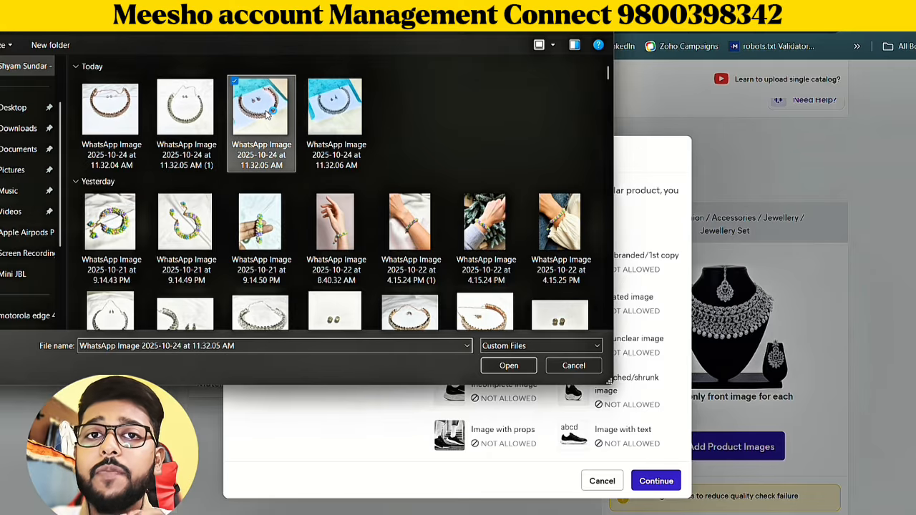
pyautogui.click(494, 365)
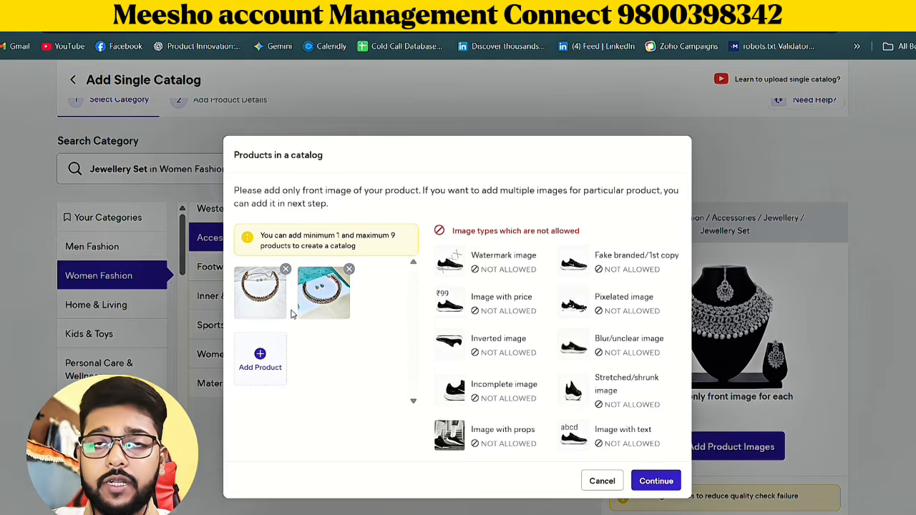
pyautogui.click(349, 270)
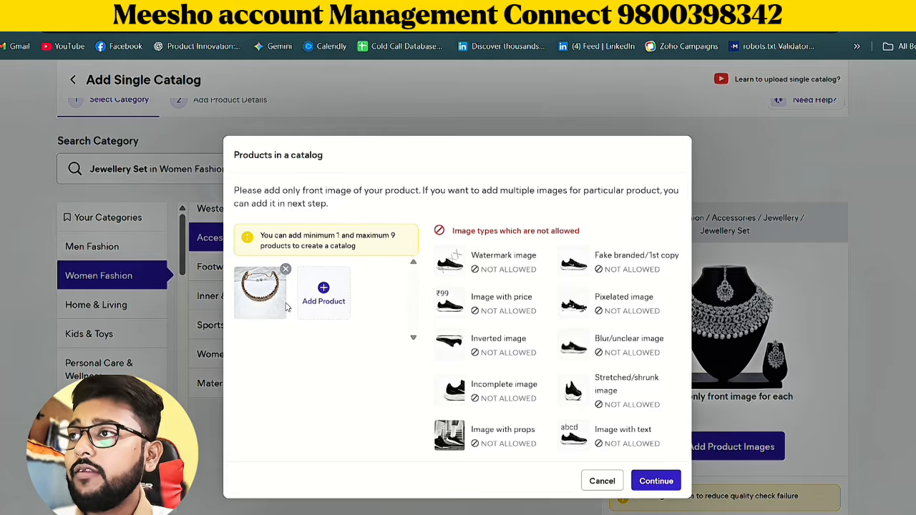
# Continue with the single product image to the product details and open the GST choices
pyautogui.click(648, 482)
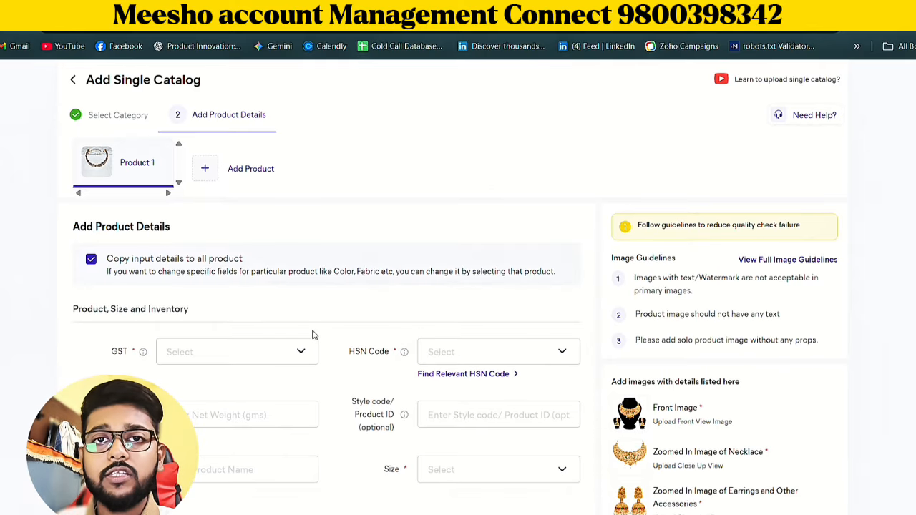
pyautogui.scroll(-2, 308, 331)
pyautogui.click(289, 327)
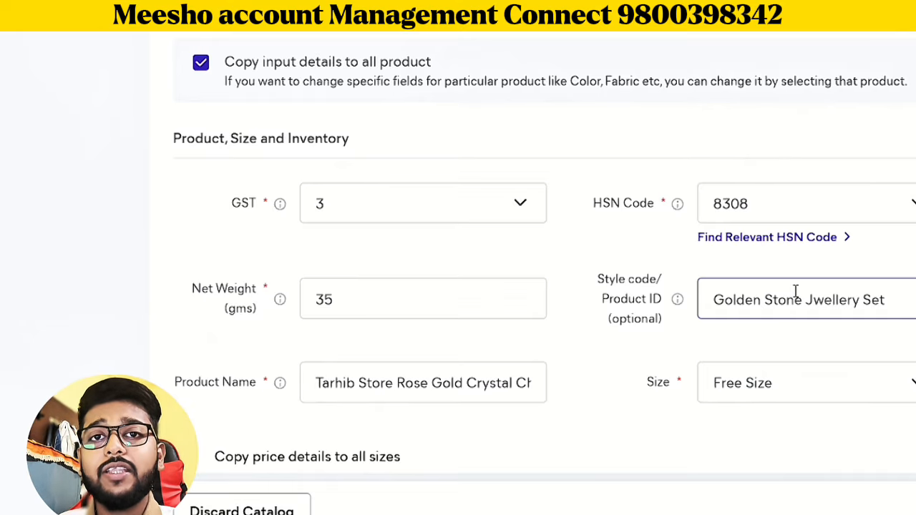
# Read through the full product name entered for the jewellery set
pyautogui.click(398, 394)
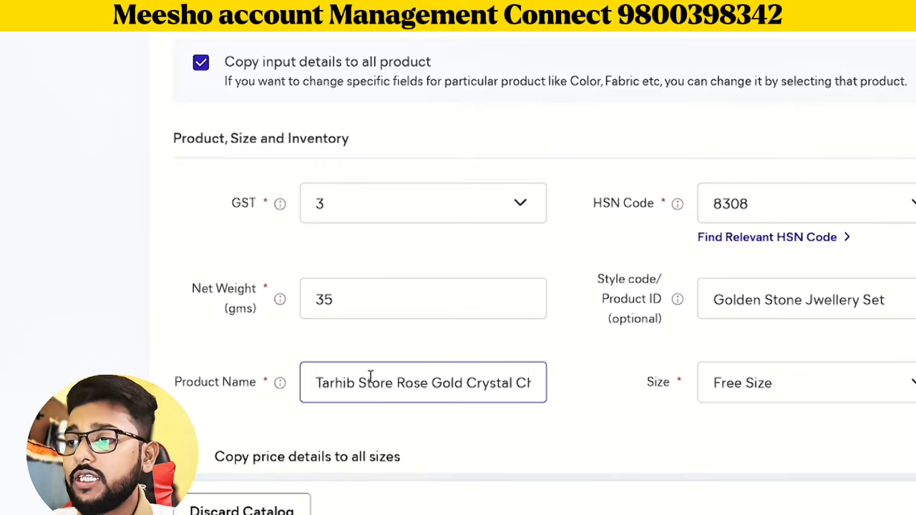
pyautogui.click(402, 392)
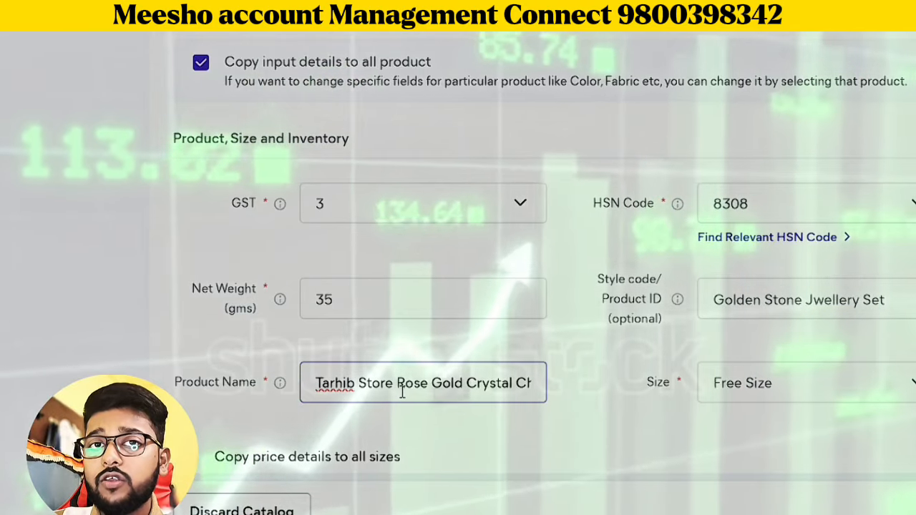
pyautogui.press('Right')
pyautogui.press('Right')
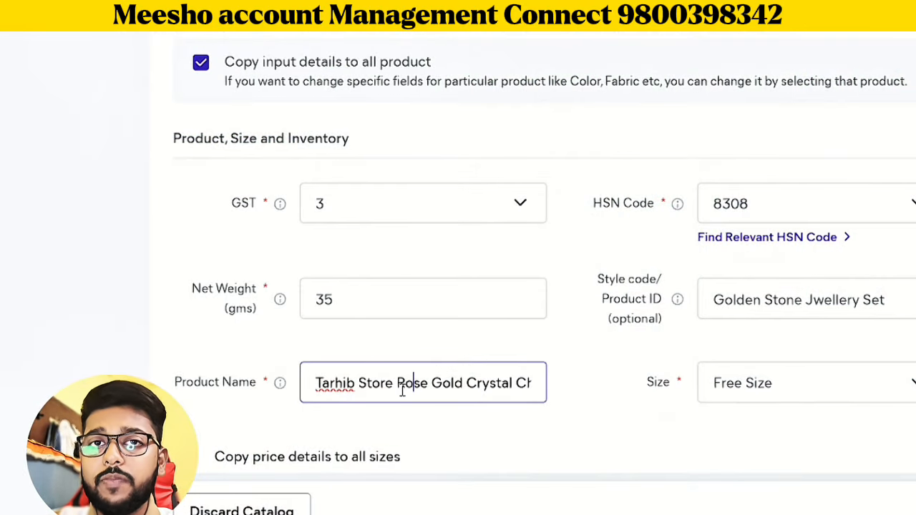
pyautogui.press('Right')
pyautogui.press('Right')
pyautogui.press('Right')
pyautogui.press('Right')
pyautogui.press('Right')
pyautogui.press('Right')
pyautogui.press('Right')
pyautogui.press('Right')
pyautogui.press('Right')
pyautogui.press('Right')
pyautogui.press('Right')
pyautogui.press('Right')
pyautogui.press('Right')
pyautogui.press('Right')
pyautogui.press('Right')
pyautogui.press('Right')
pyautogui.press('Right')
pyautogui.press('Right')
pyautogui.press('Right')
pyautogui.press('Right')
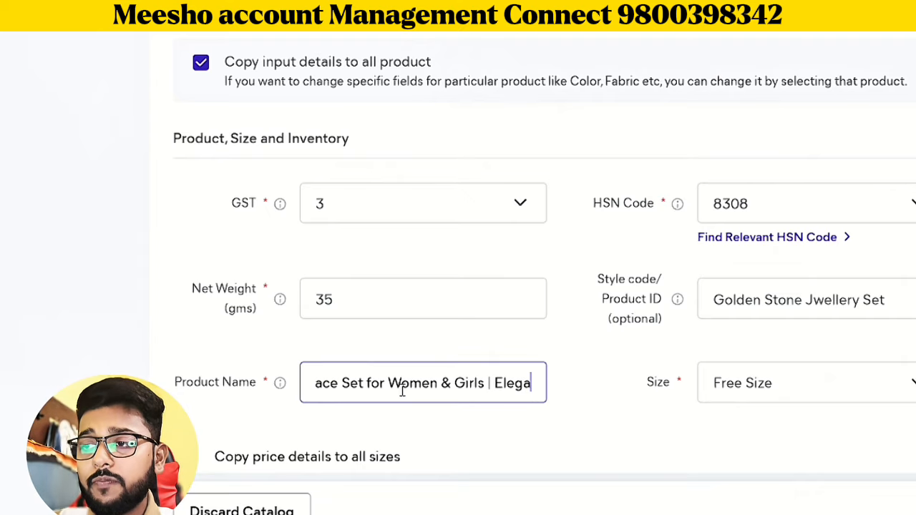
pyautogui.click(358, 458)
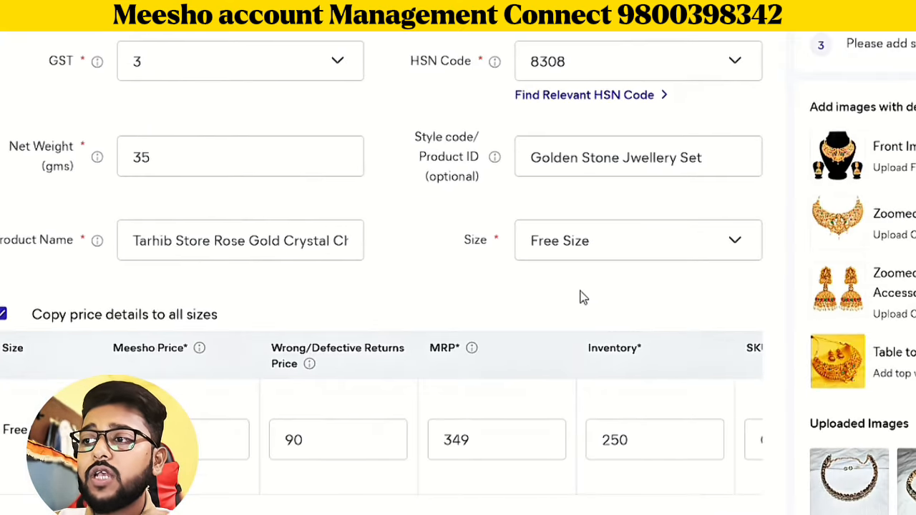
# Check the available size option and the price, MRP, inventory and SKU fields of the Free Size row
pyautogui.click(780, 390)
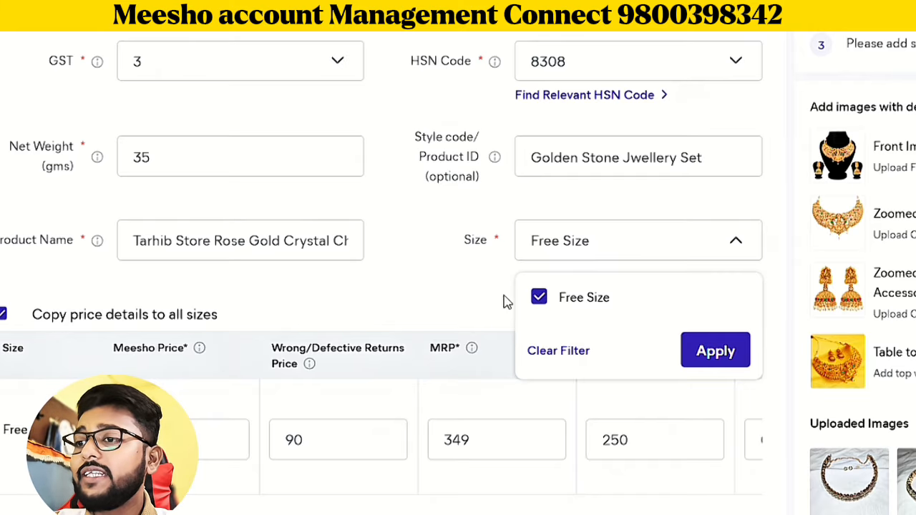
pyautogui.click(476, 288)
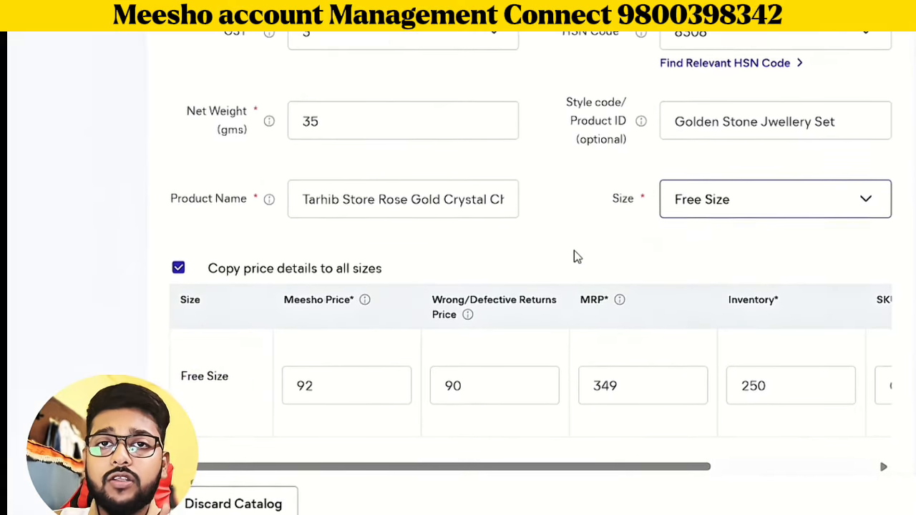
pyautogui.scroll(1, 574, 254)
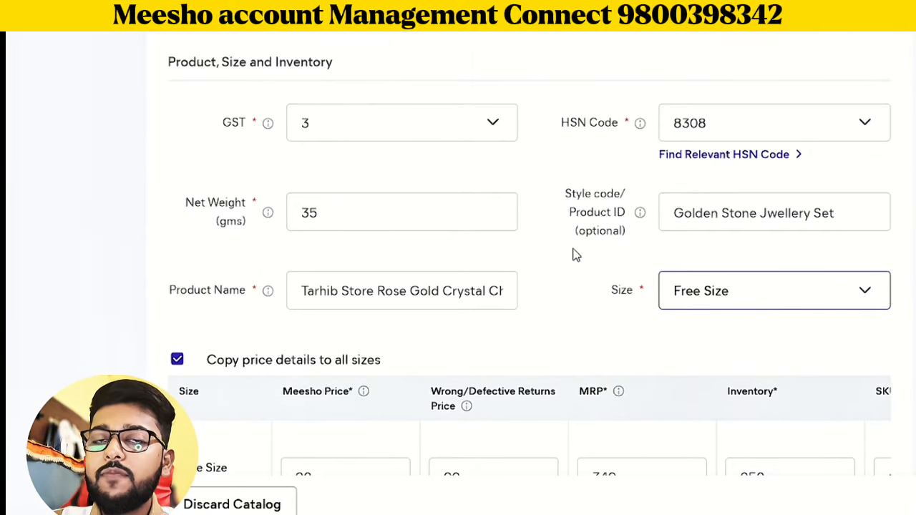
pyautogui.scroll(-1, 576, 255)
pyautogui.click(344, 381)
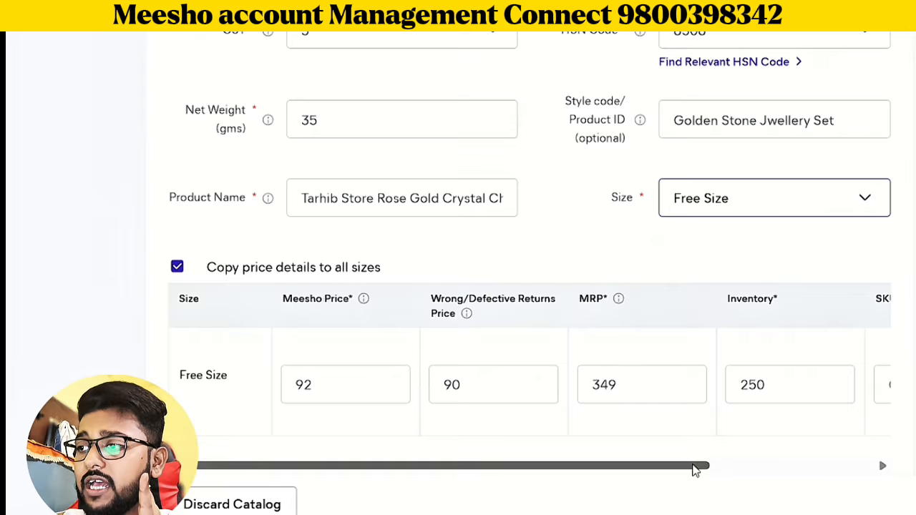
pyautogui.moveTo(691, 468); pyautogui.dragTo(863, 443)
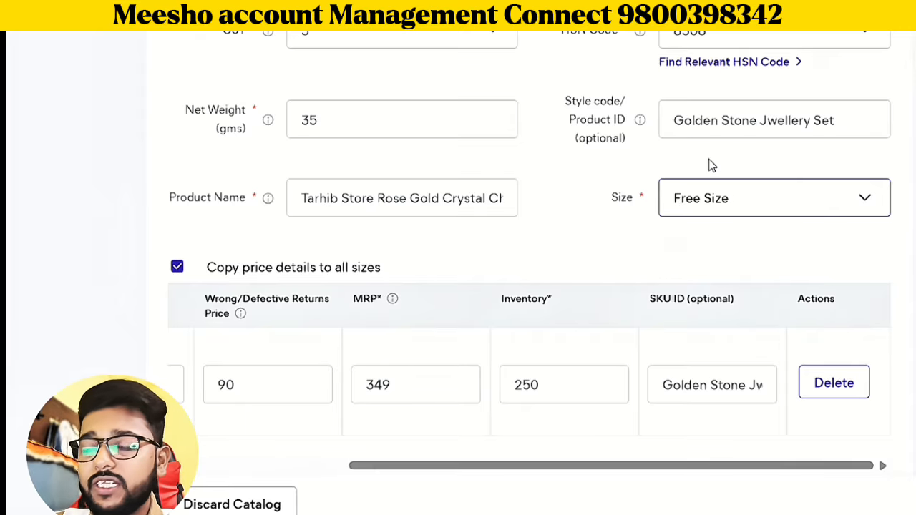
# Review the product details from base metal and dimensions through manufacturer, packer and other attributes
pyautogui.scroll(-2, 712, 165)
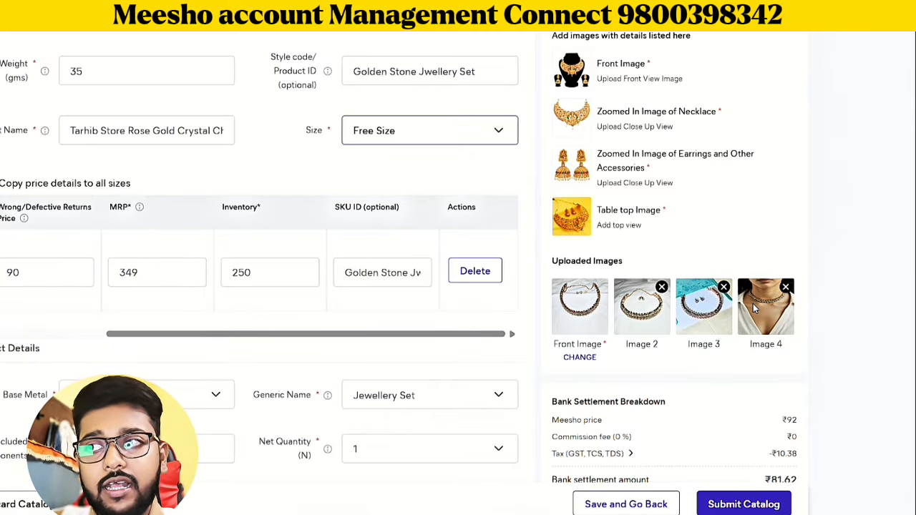
pyautogui.scroll(-1, 338, 319)
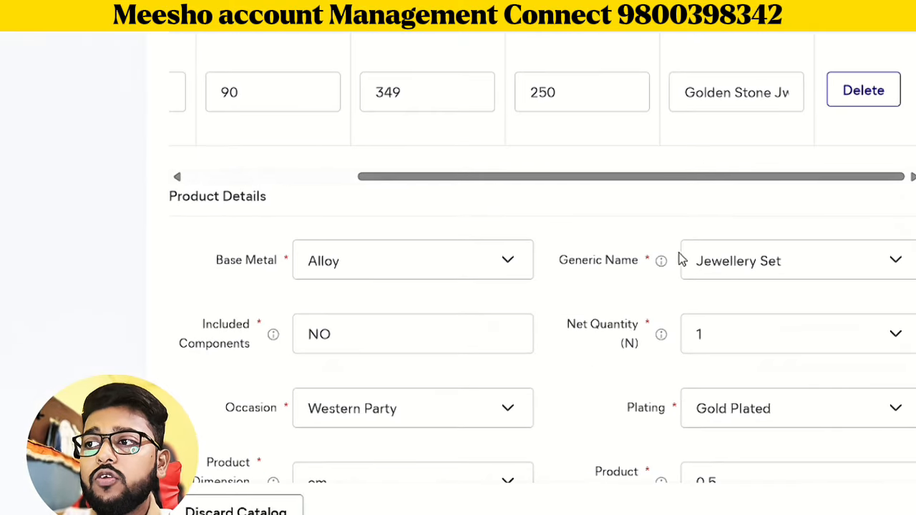
pyautogui.scroll(-1, 679, 259)
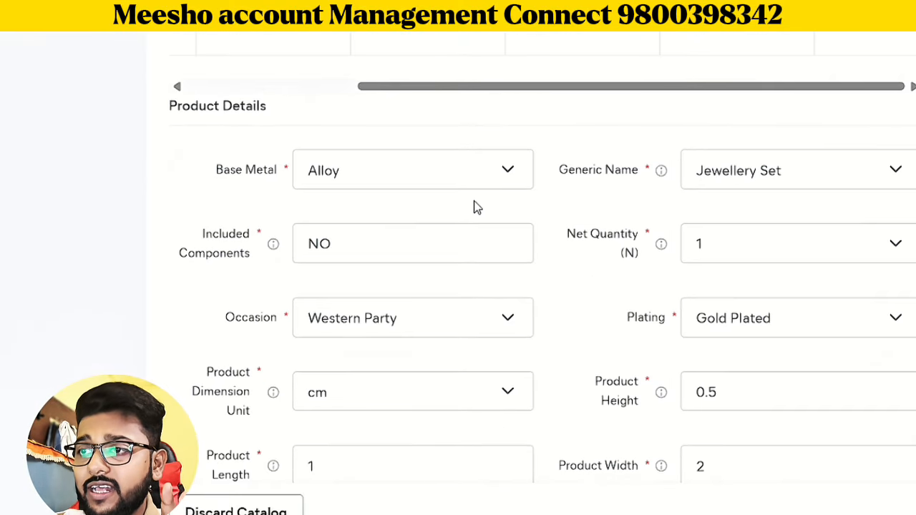
pyautogui.scroll(-1, 473, 207)
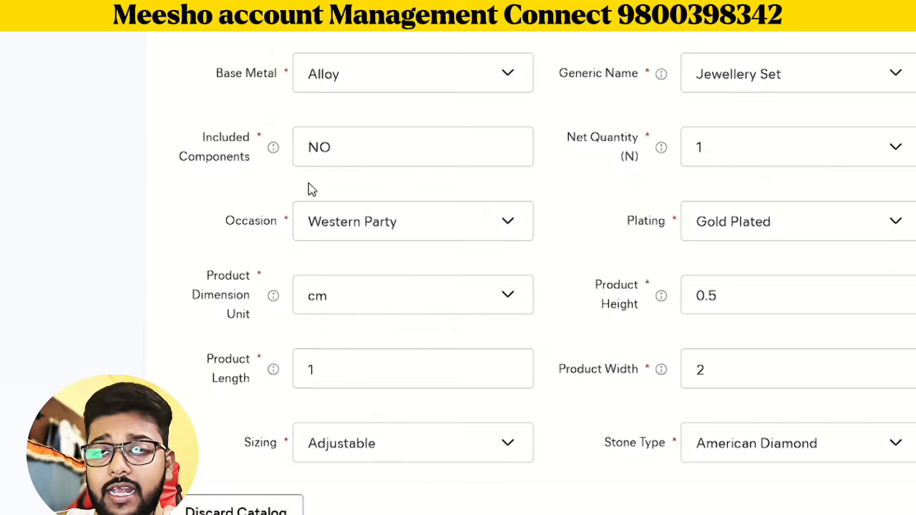
pyautogui.scroll(-4, 517, 262)
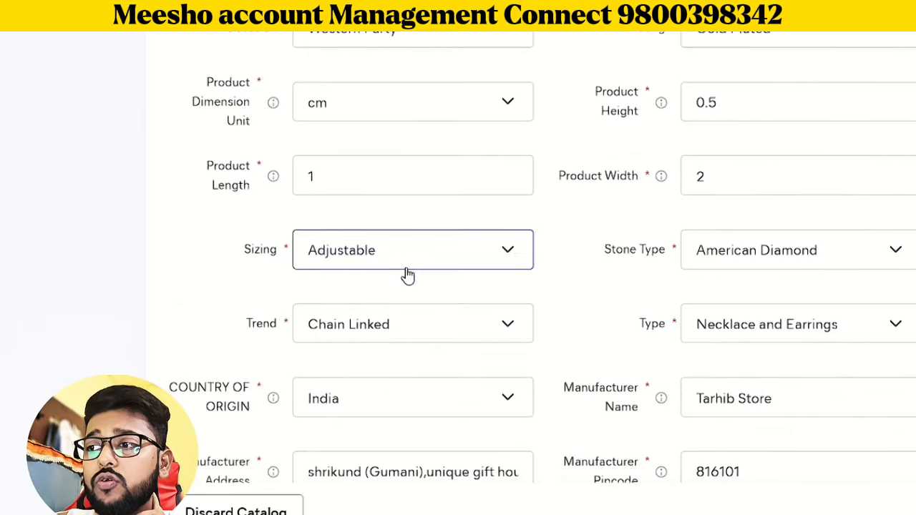
pyautogui.scroll(-8, 442, 238)
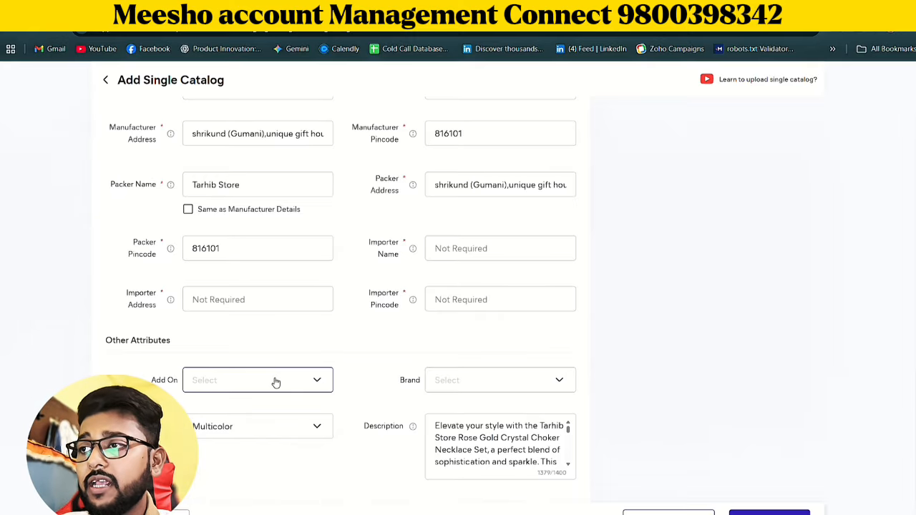
# Recheck the completed form and set the packer details to be the same as the manufacturer details
pyautogui.scroll(10, 368, 399)
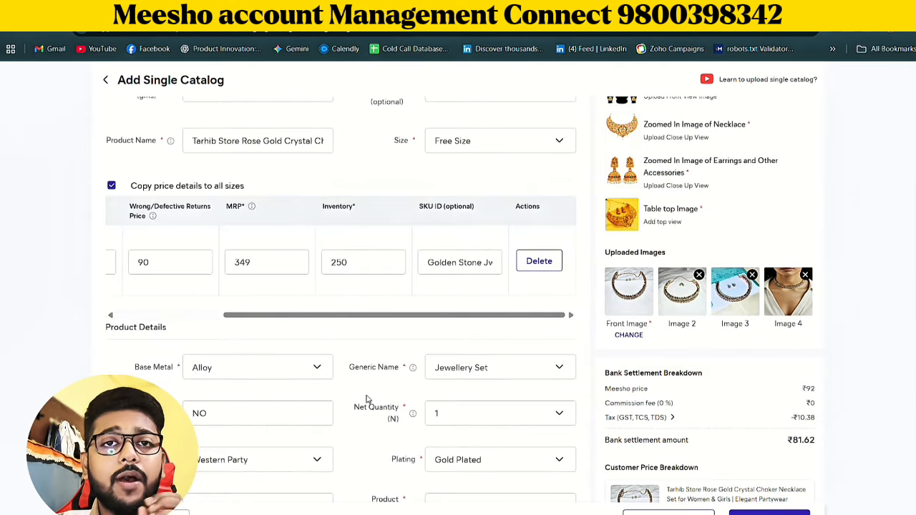
pyautogui.scroll(-12, 367, 397)
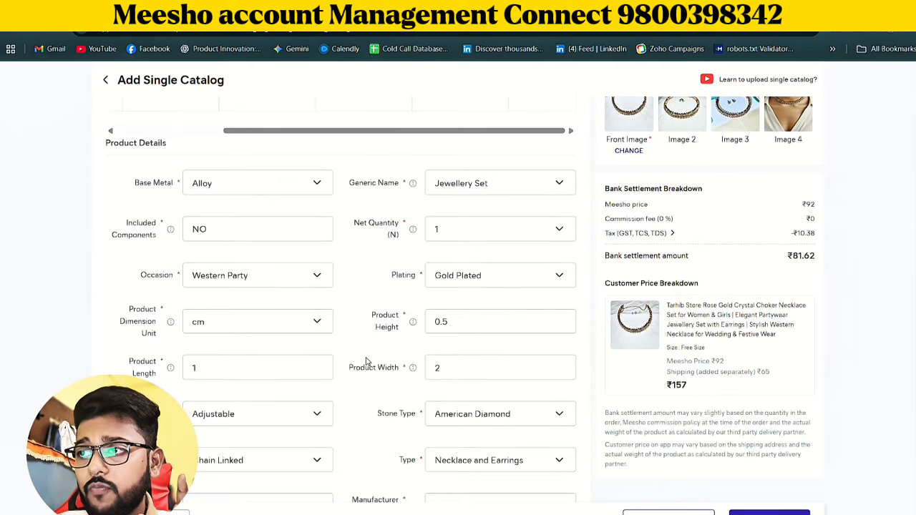
pyautogui.scroll(-1, 621, 431)
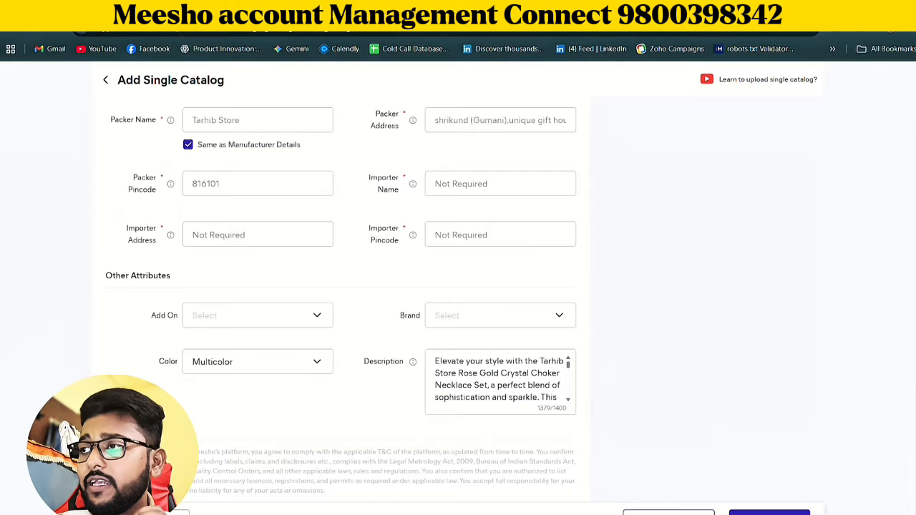
pyautogui.scroll(3, 754, 491)
pyautogui.scroll(-3, 754, 486)
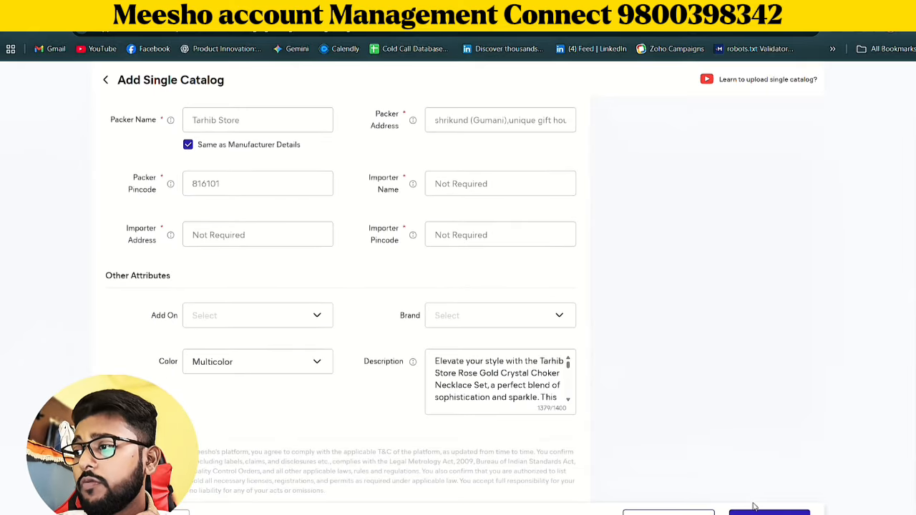
# Submit the catalog for quality check, declaring all products not branded or illegal to sell, and dismiss the ad campaign offer
pyautogui.click(756, 509)
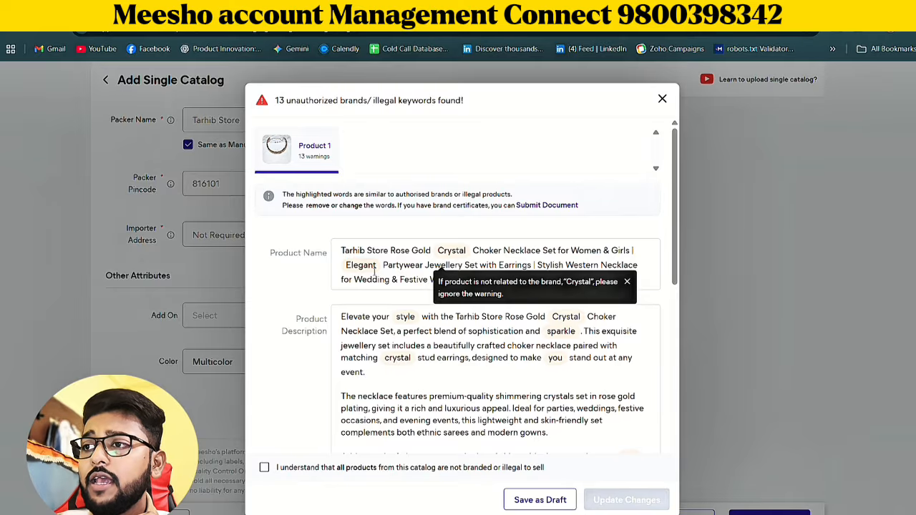
pyautogui.click(409, 344)
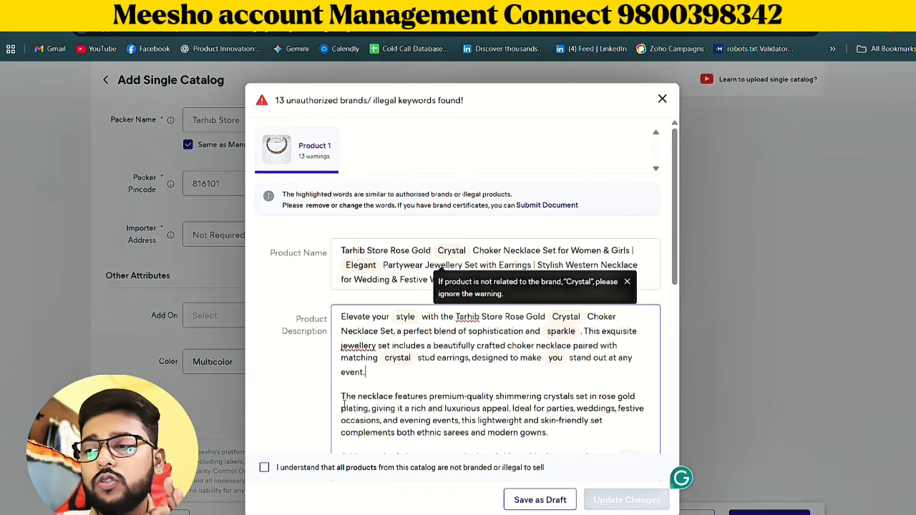
pyautogui.click(264, 467)
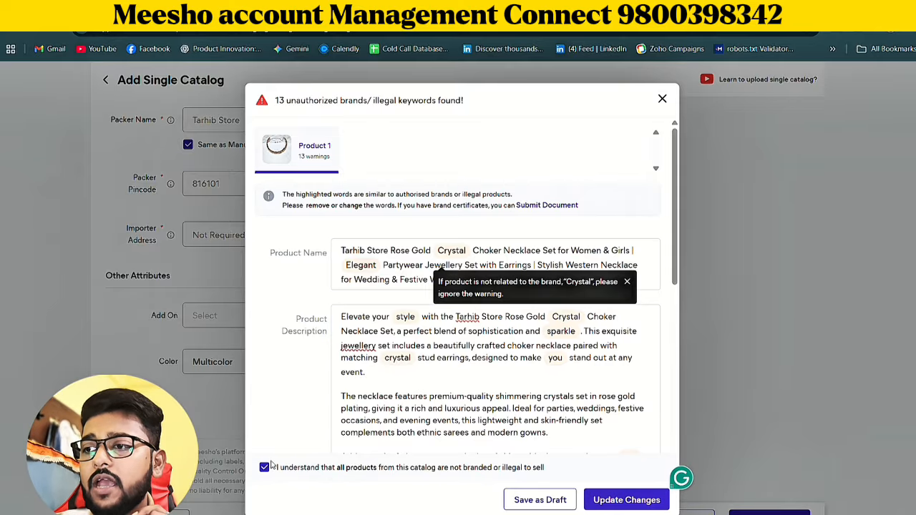
pyautogui.click(605, 500)
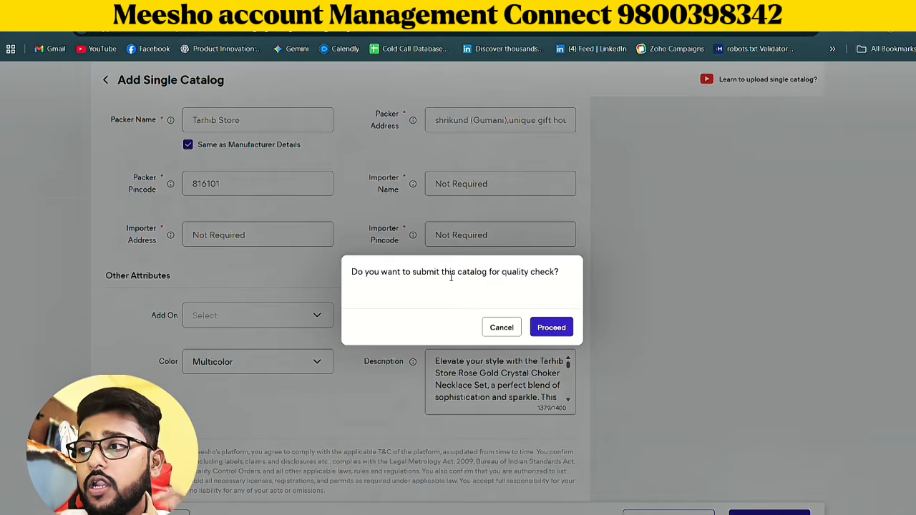
pyautogui.click(551, 328)
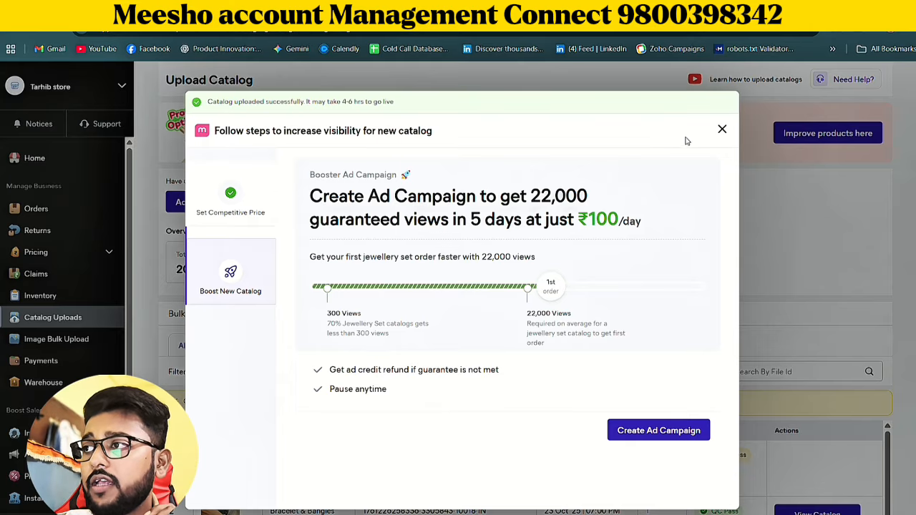
pyautogui.click(721, 129)
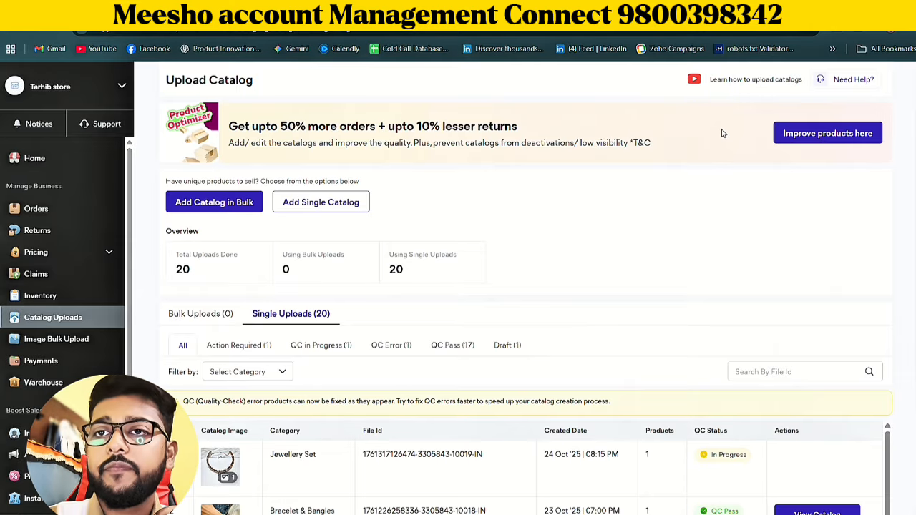